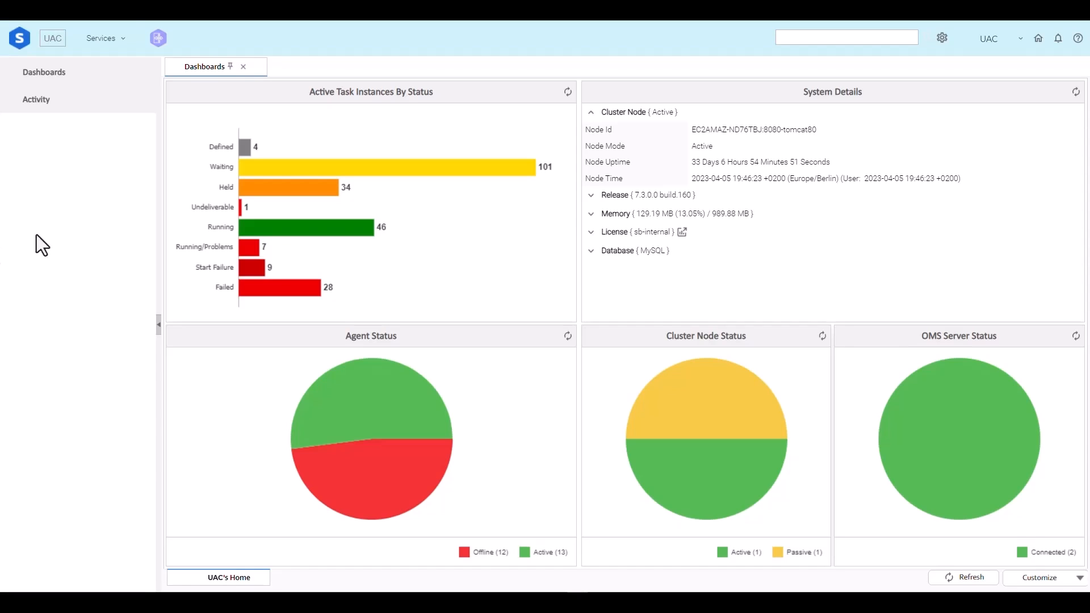
# Step: Start a new Linux/Unix task and enlarge its details form to full size
pyautogui.click(113, 39)
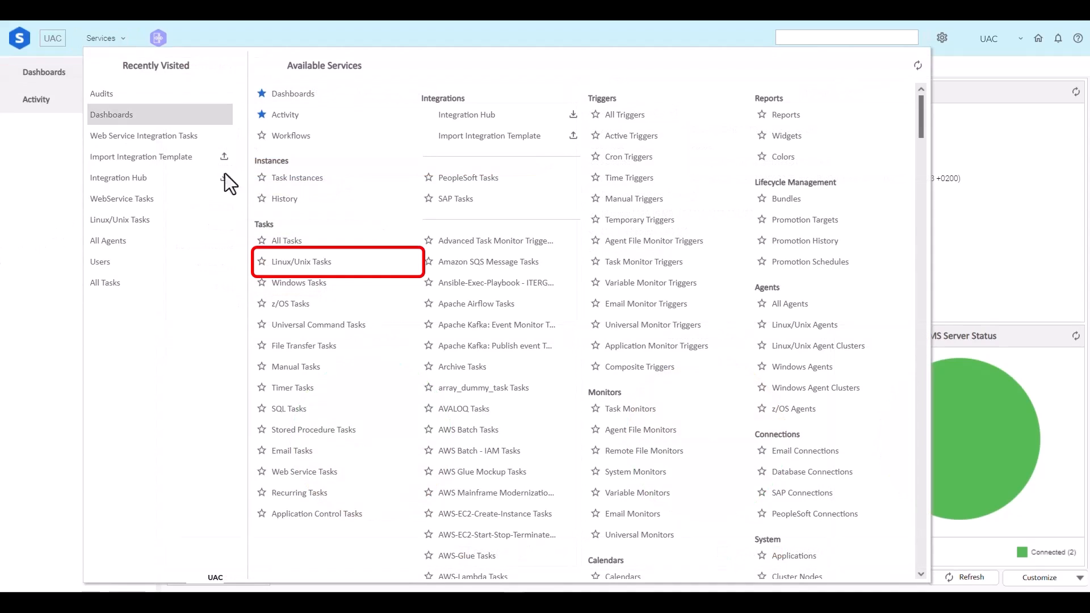
pyautogui.moveTo(339, 263)
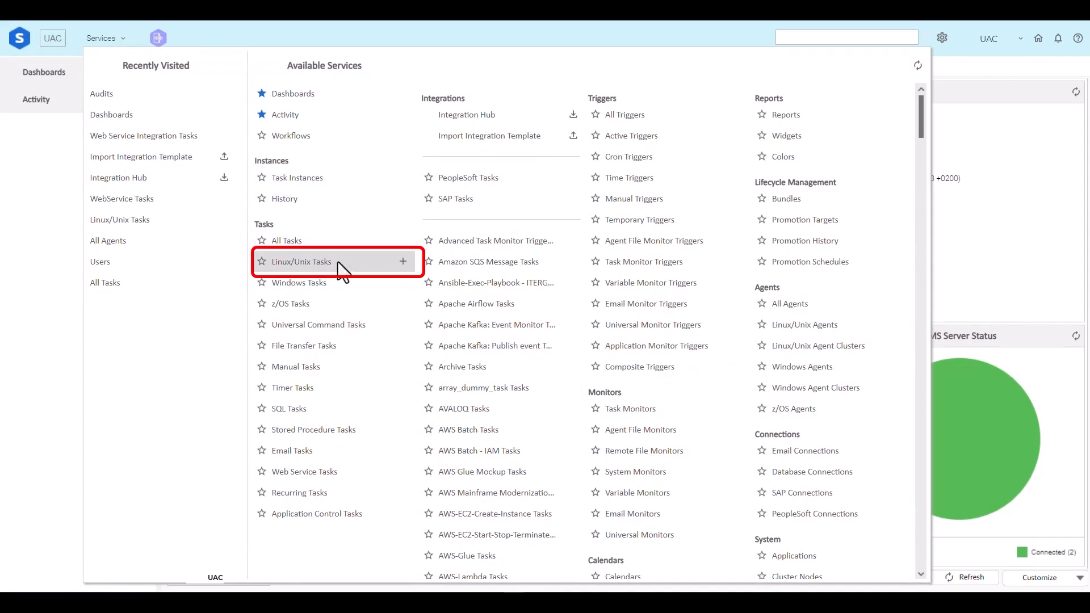
pyautogui.click(404, 263)
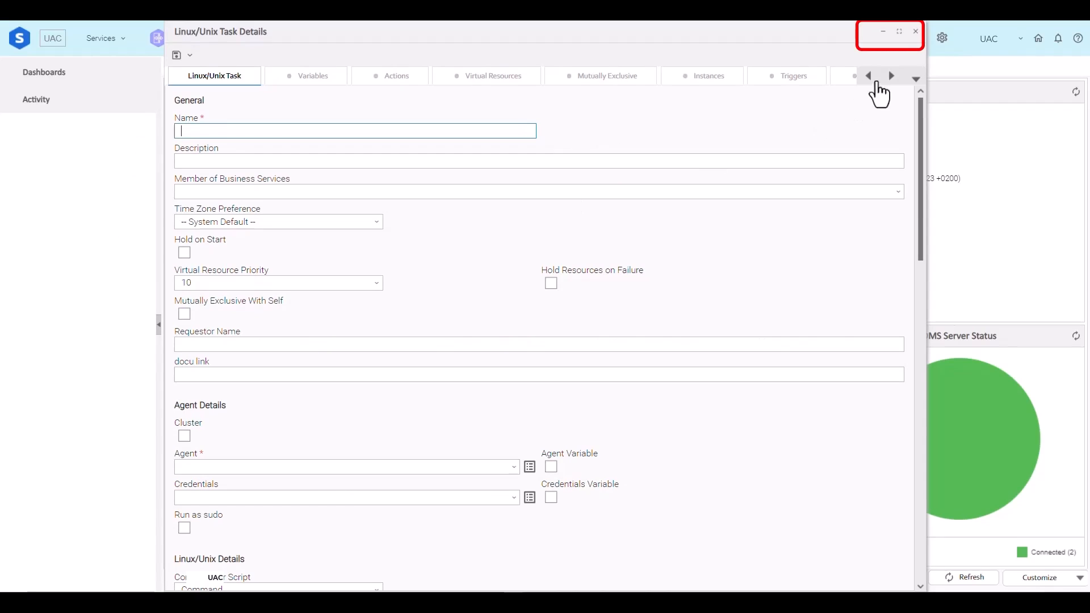
pyautogui.click(900, 32)
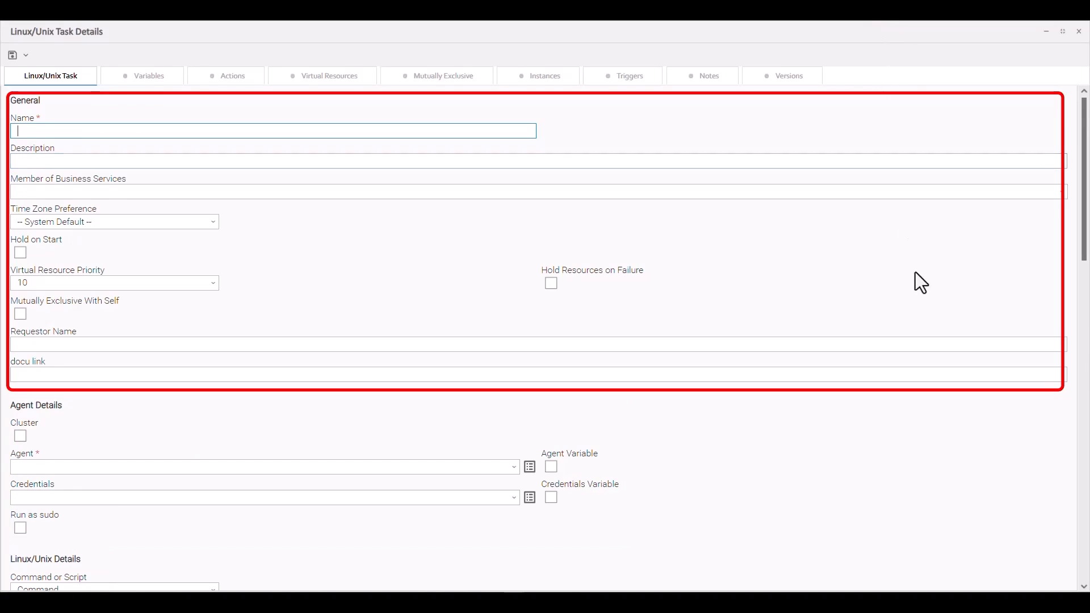
# Step: Name the task "Learn to create a new task" and select Atlanta as its agent
pyautogui.click(1085, 350)
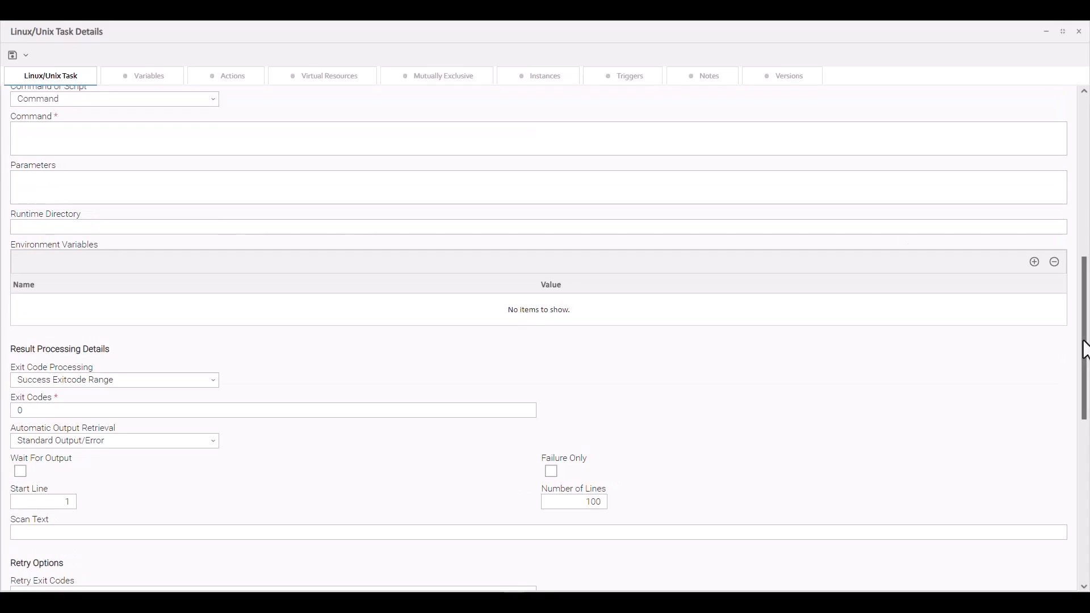
pyautogui.click(1085, 114)
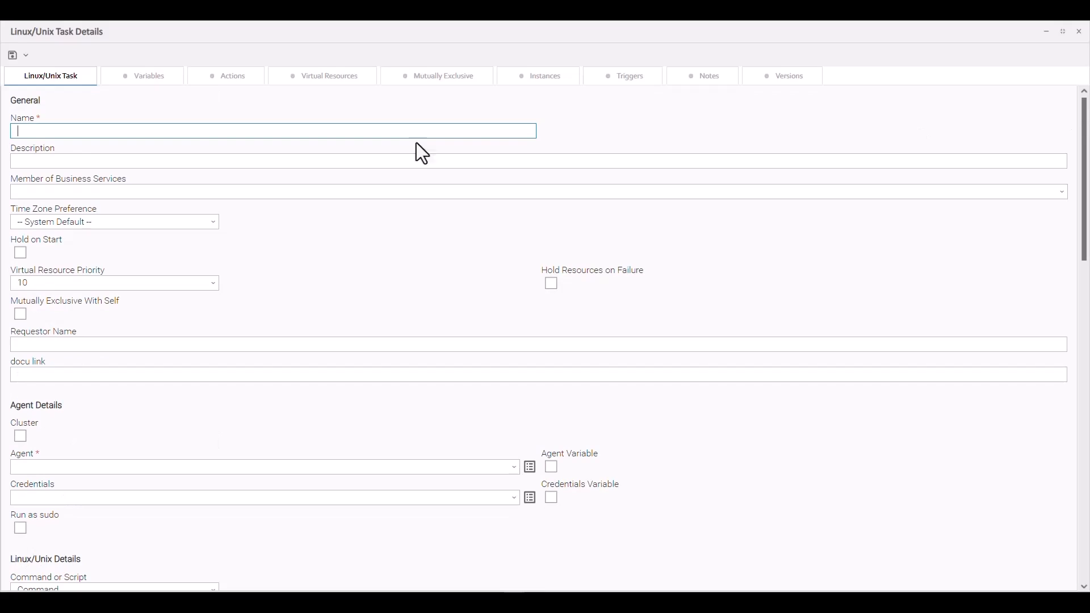
pyautogui.click(77, 132)
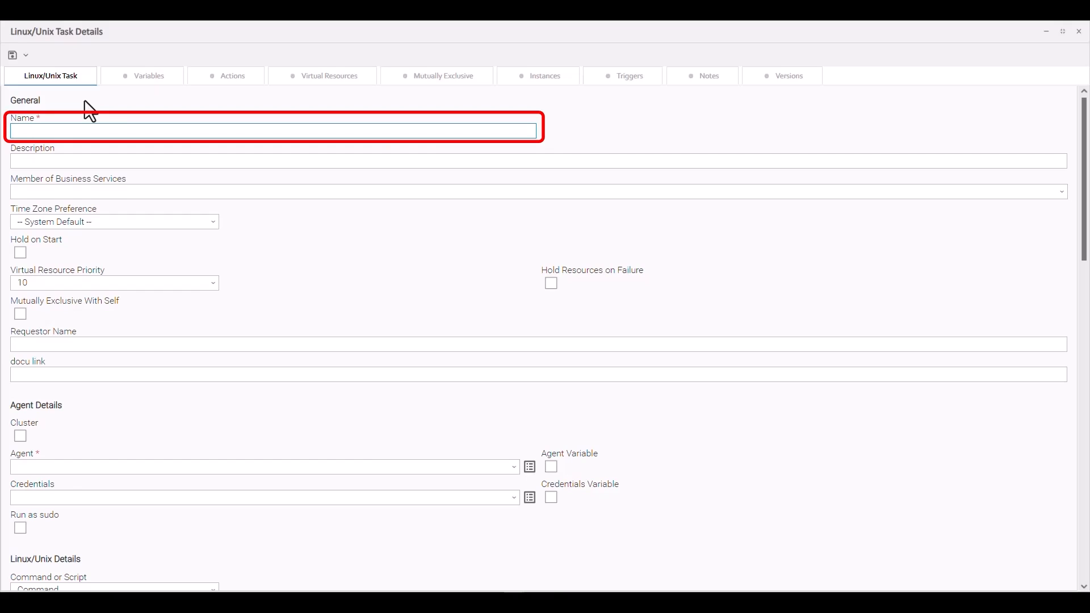
pyautogui.write('Learn to create a new task')
pyautogui.write(',')
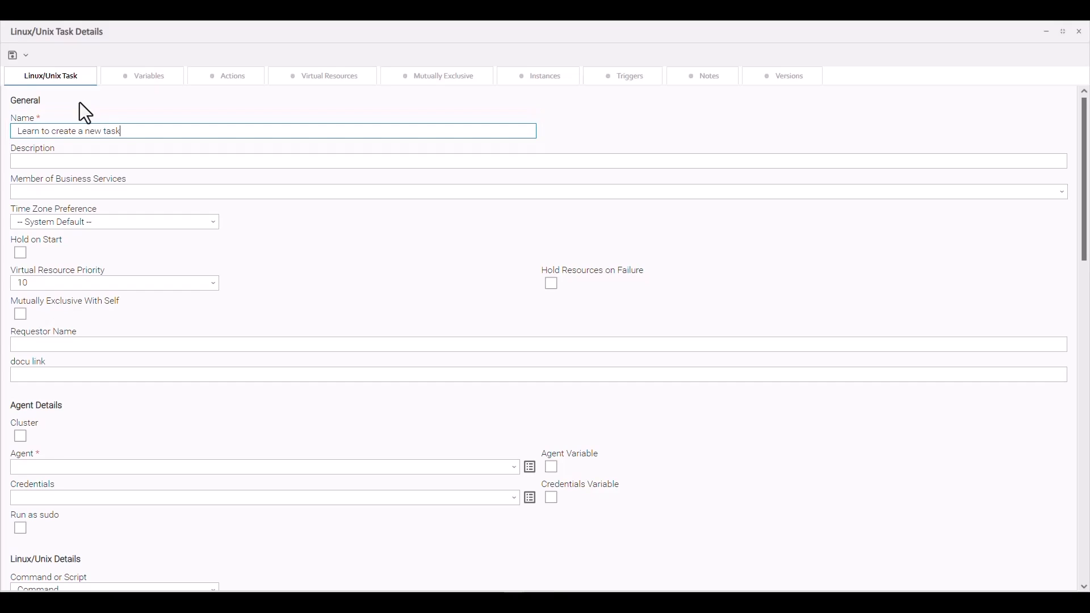
pyautogui.click(515, 469)
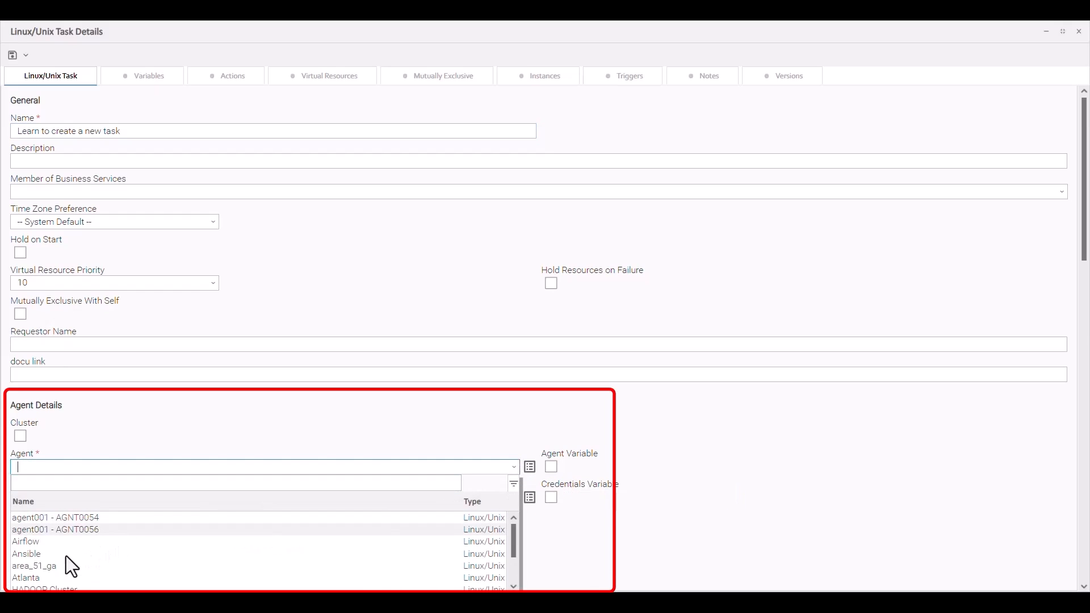
pyautogui.click(28, 578)
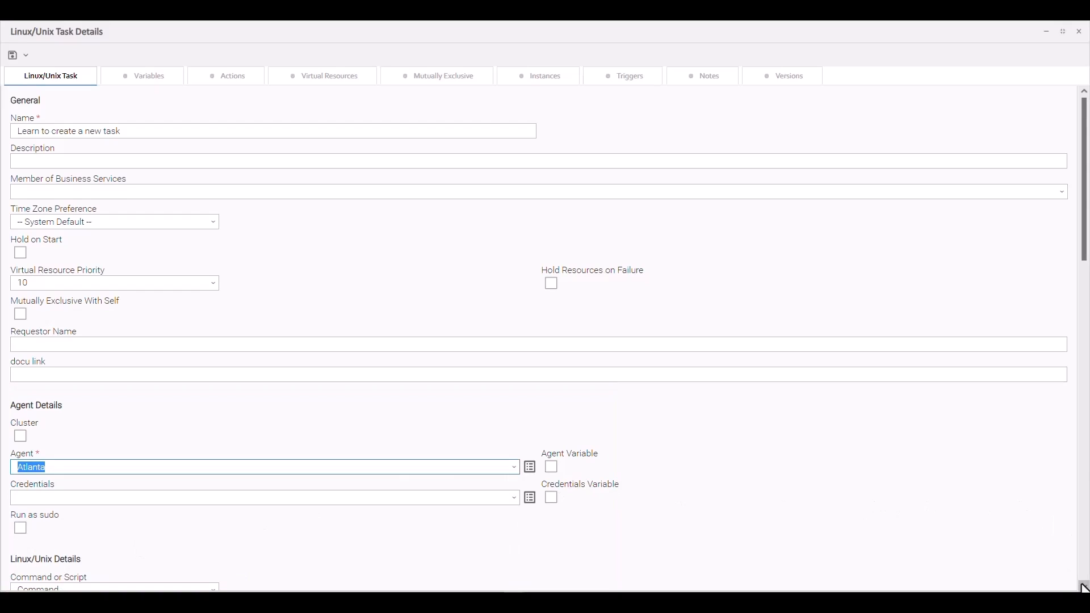
# Step: Keep Command as the execution type in the Linux/Unix details and enter env as the command
pyautogui.scroll(-5, 1083, 587)
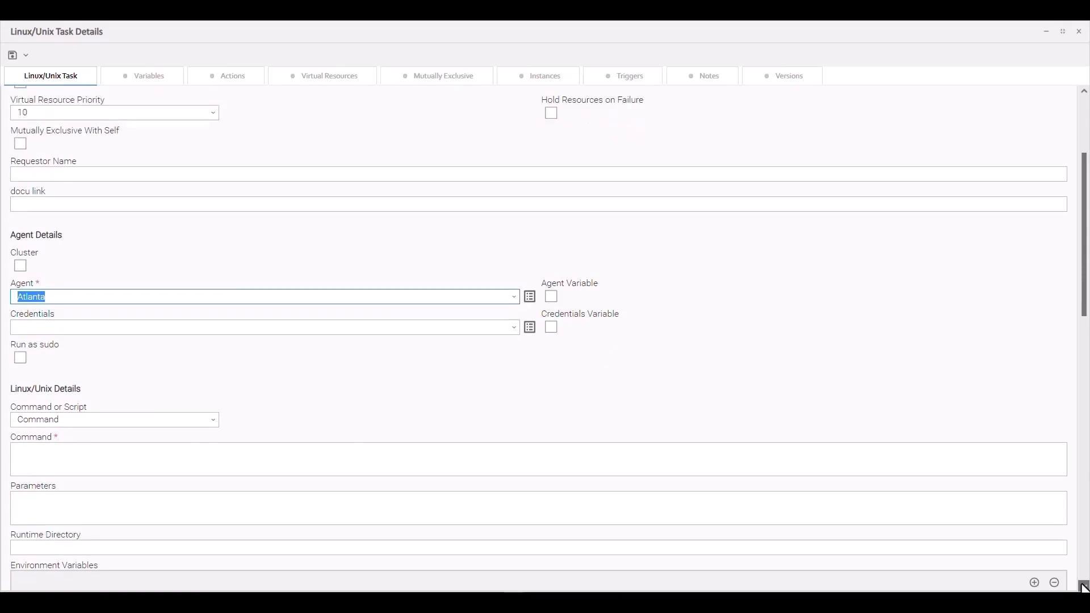
pyautogui.scroll(-3, 1083, 587)
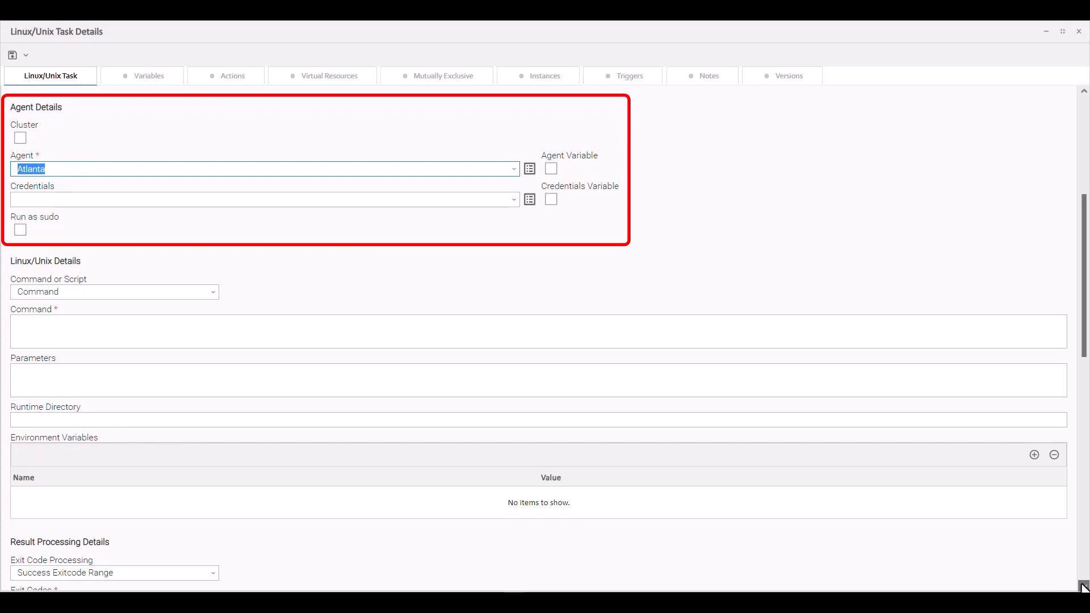
pyautogui.scroll(-3, 1084, 587)
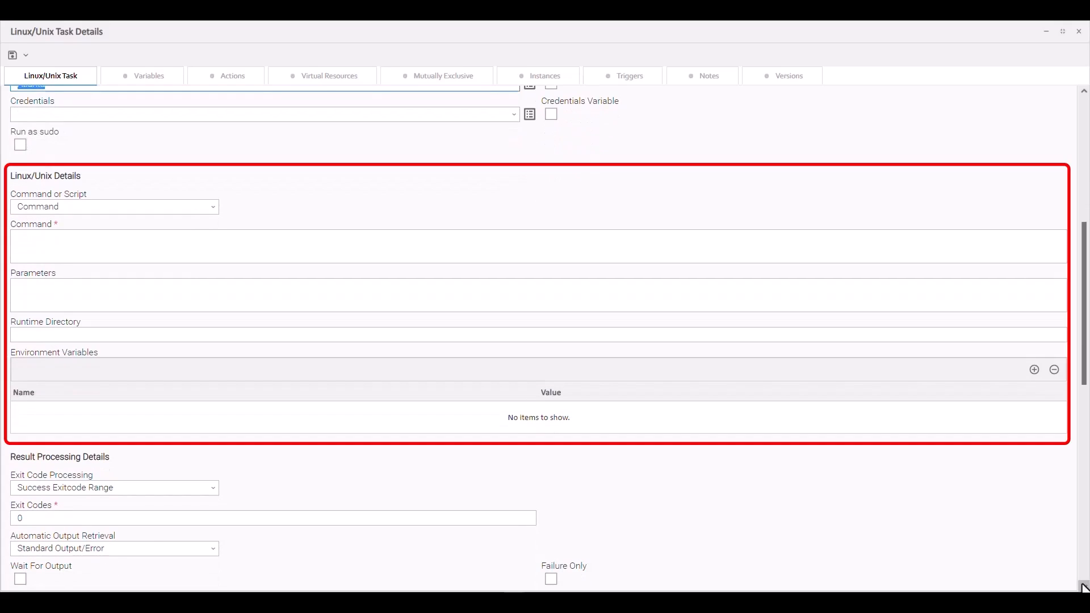
pyautogui.click(1083, 92)
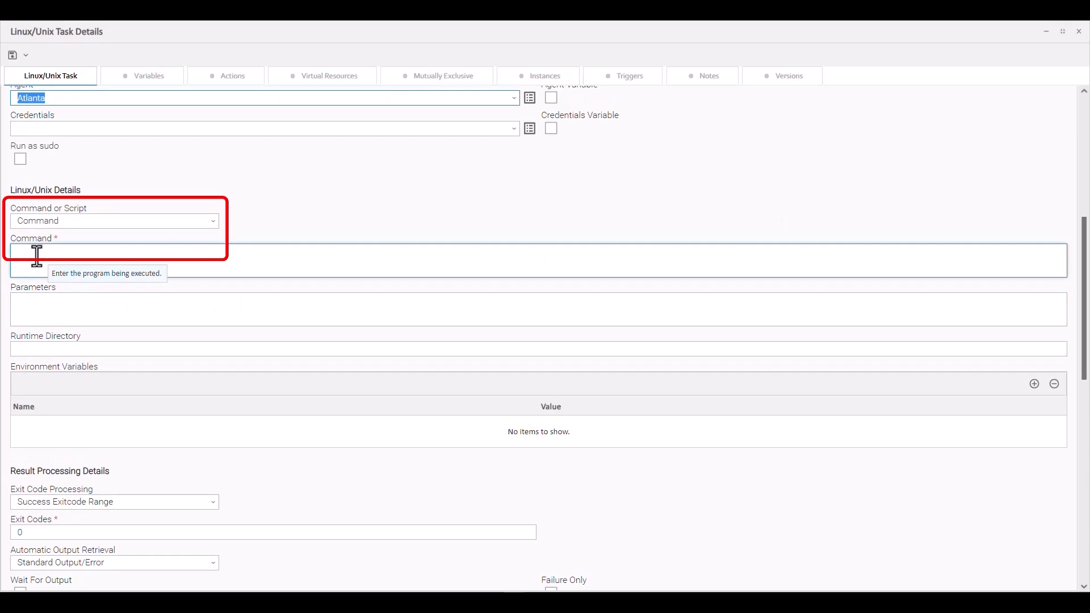
pyautogui.click(213, 222)
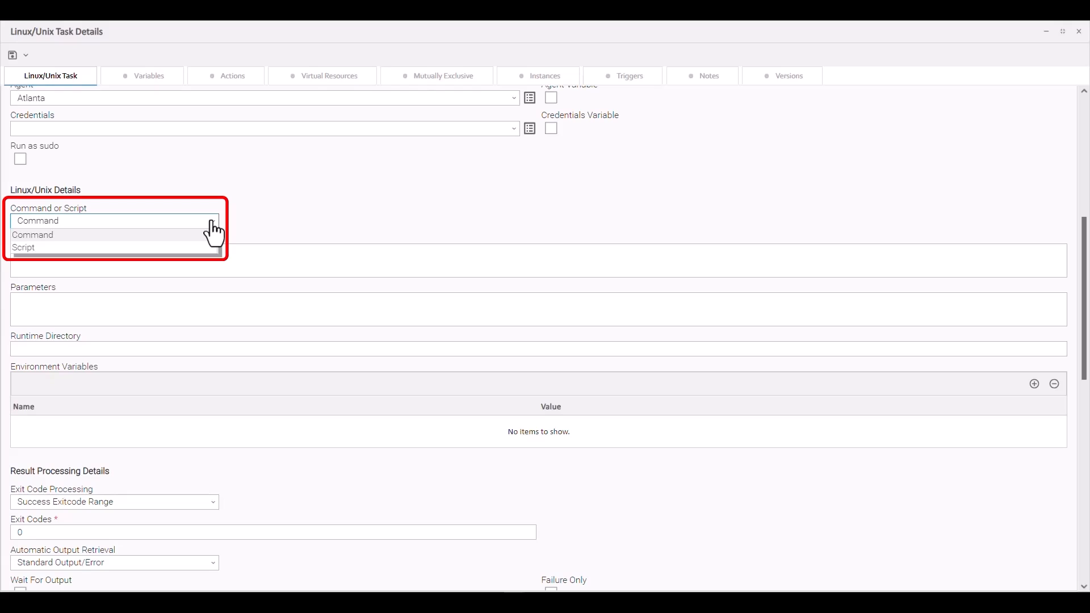
pyautogui.click(211, 233)
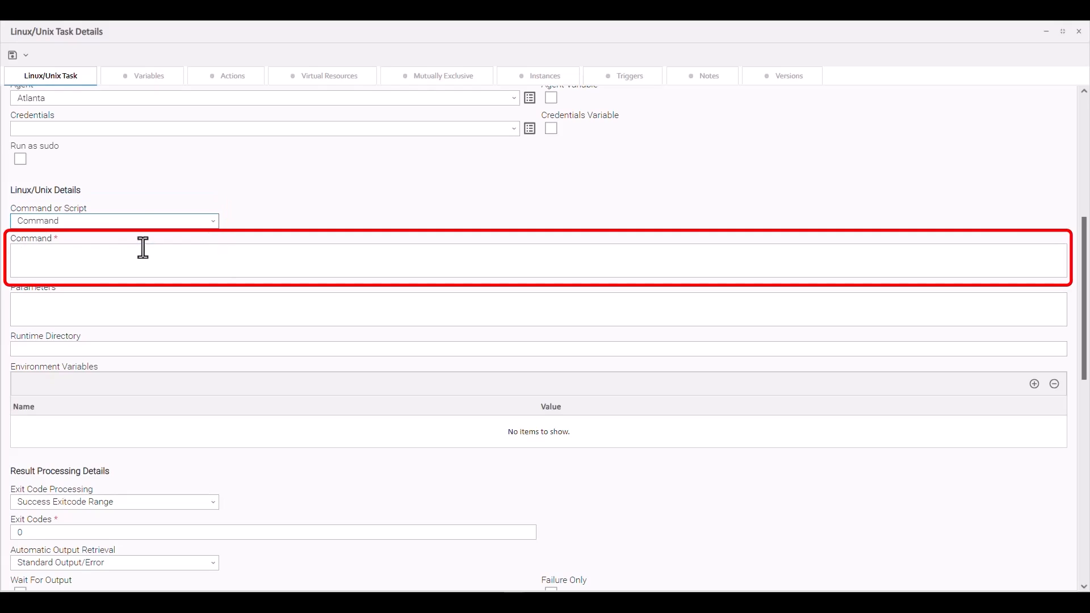
pyautogui.click(49, 254)
pyautogui.write('env')
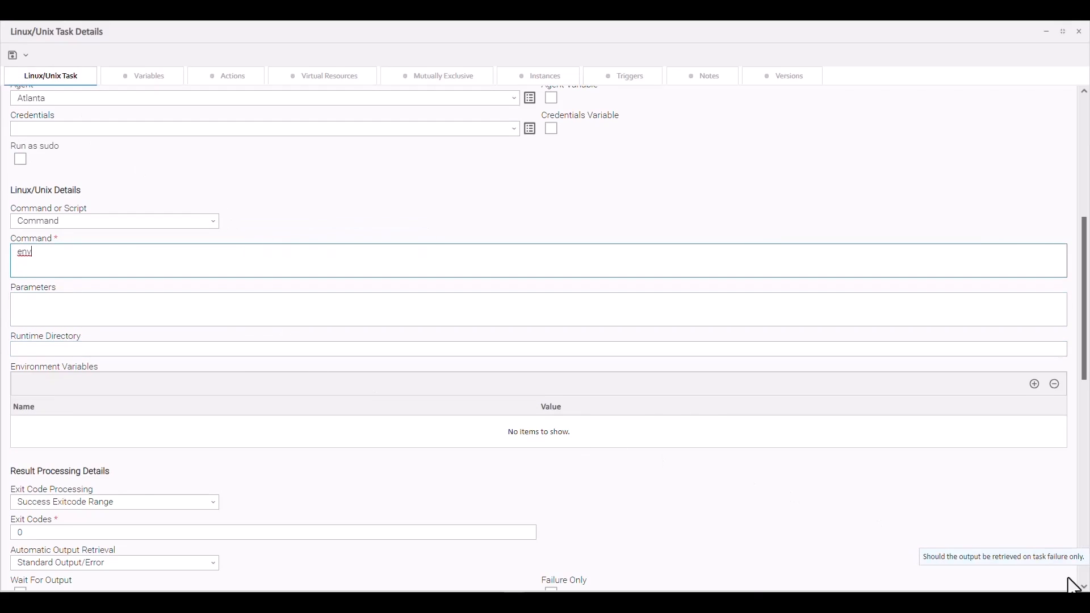
# Step: Review the result processing settings, leaving them at their defaults, and save the new task
pyautogui.click(1084, 587)
pyautogui.click(1084, 587)
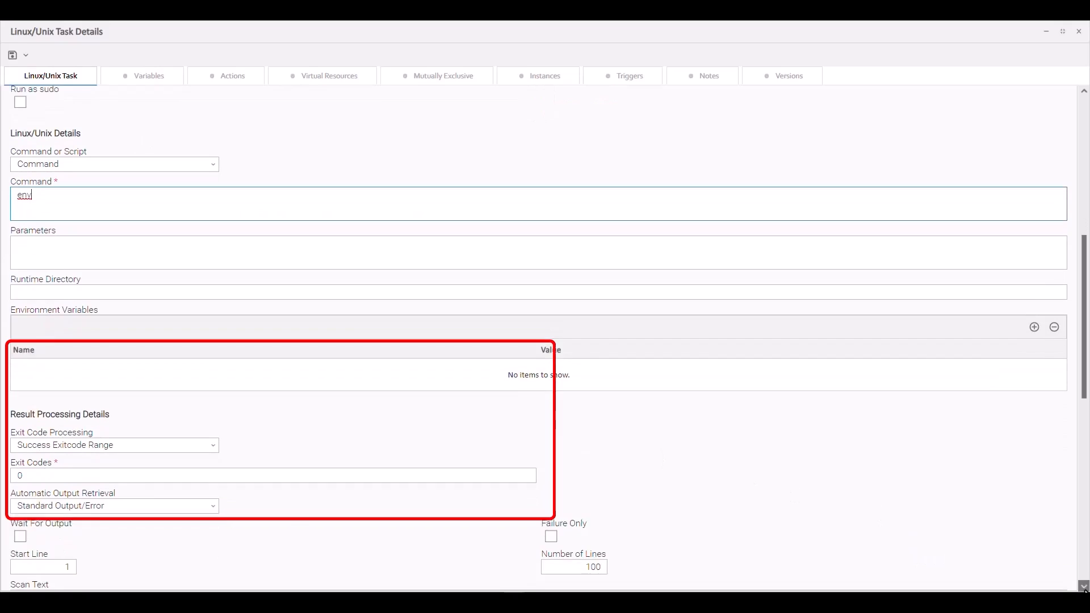
pyautogui.click(1084, 587)
pyautogui.click(1084, 587)
pyautogui.click(1084, 587)
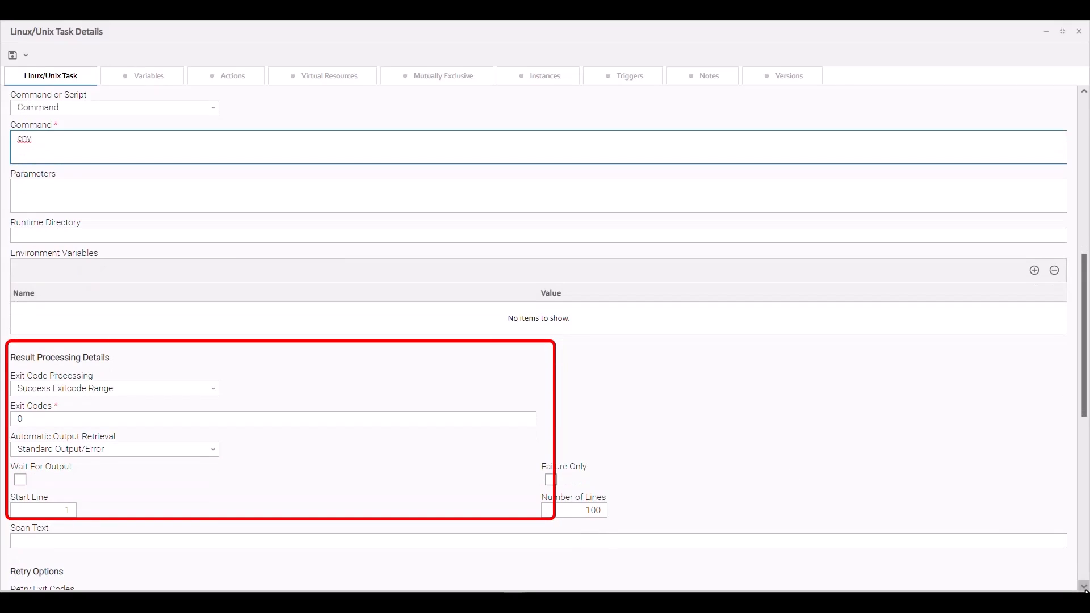
pyautogui.click(14, 59)
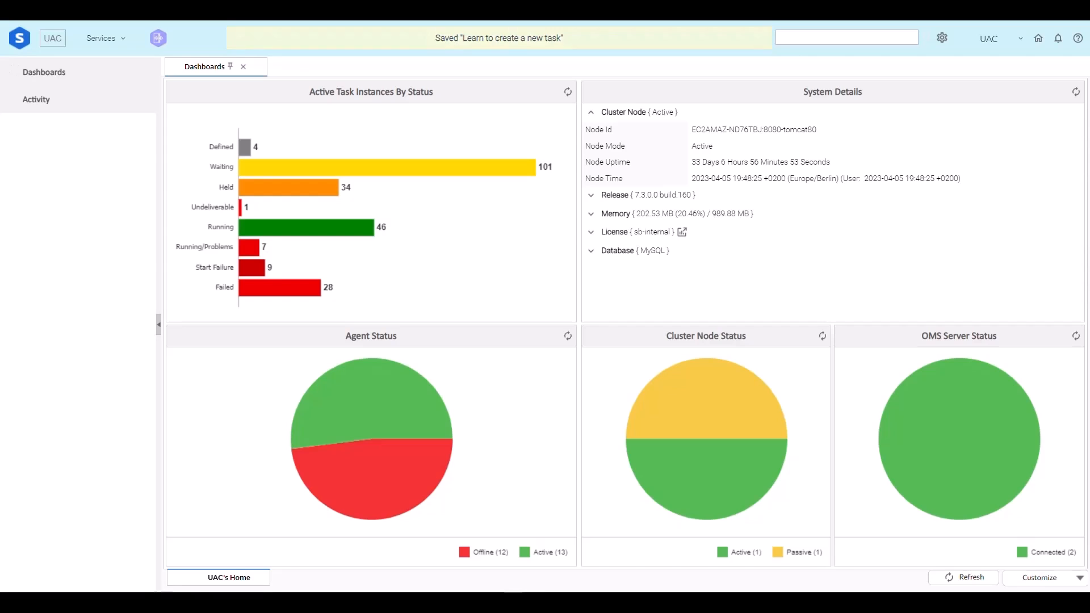
# Step: Find the task "Learn to create a new task" among the Linux/Unix tasks, filtering by learn, and open its full details
pyautogui.click(108, 38)
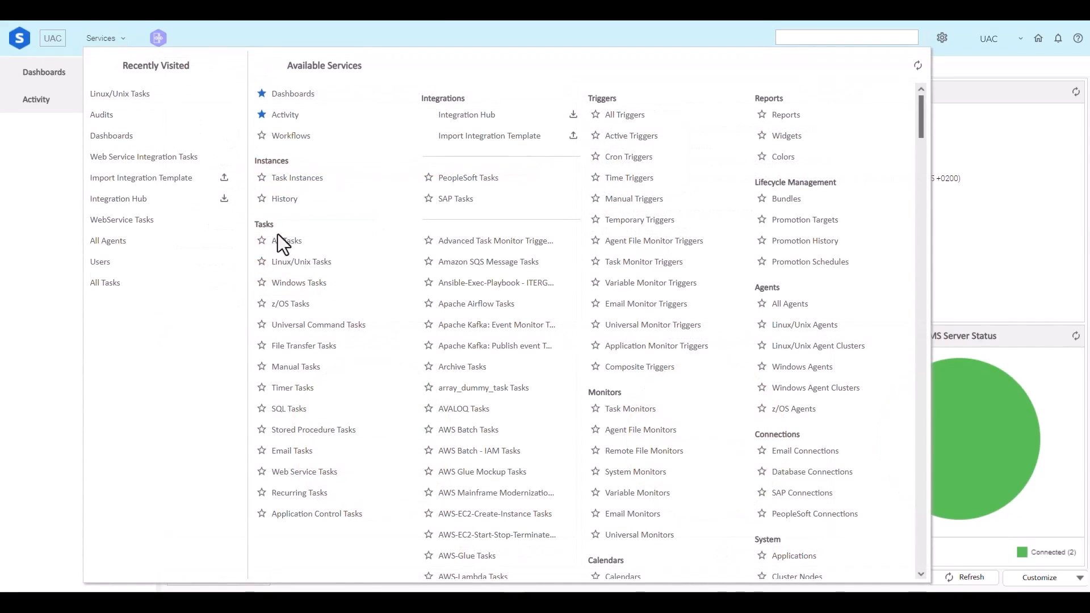
pyautogui.click(299, 260)
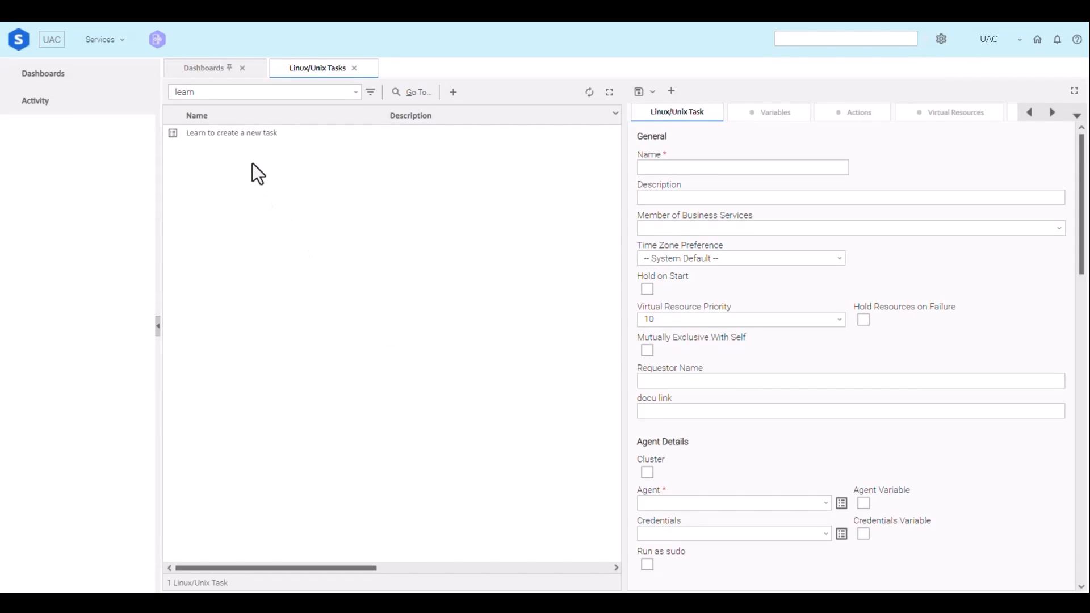
pyautogui.click(229, 131)
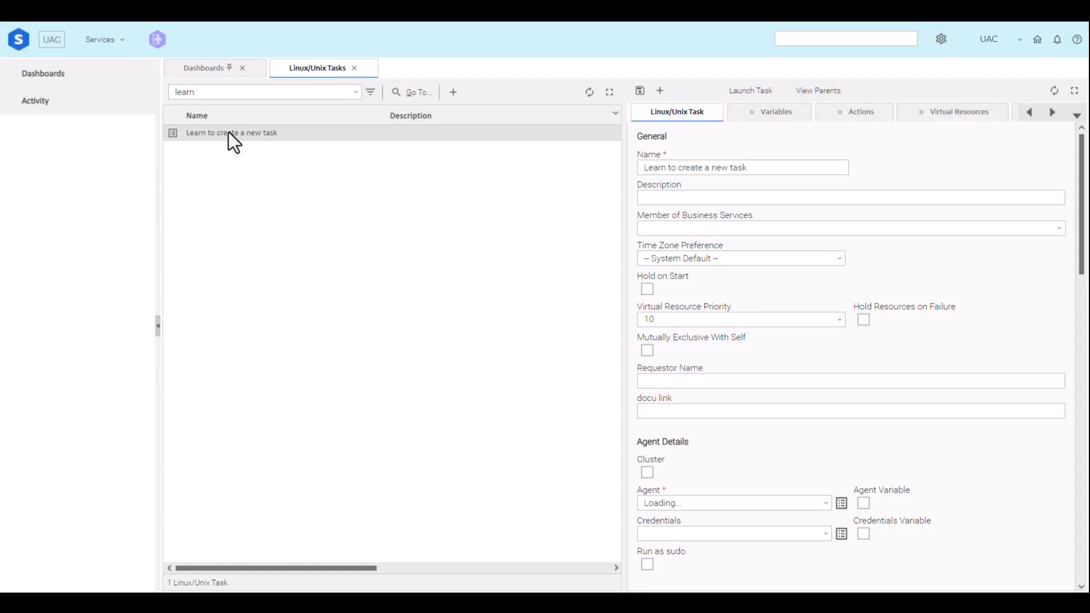
pyautogui.rightClick(228, 132)
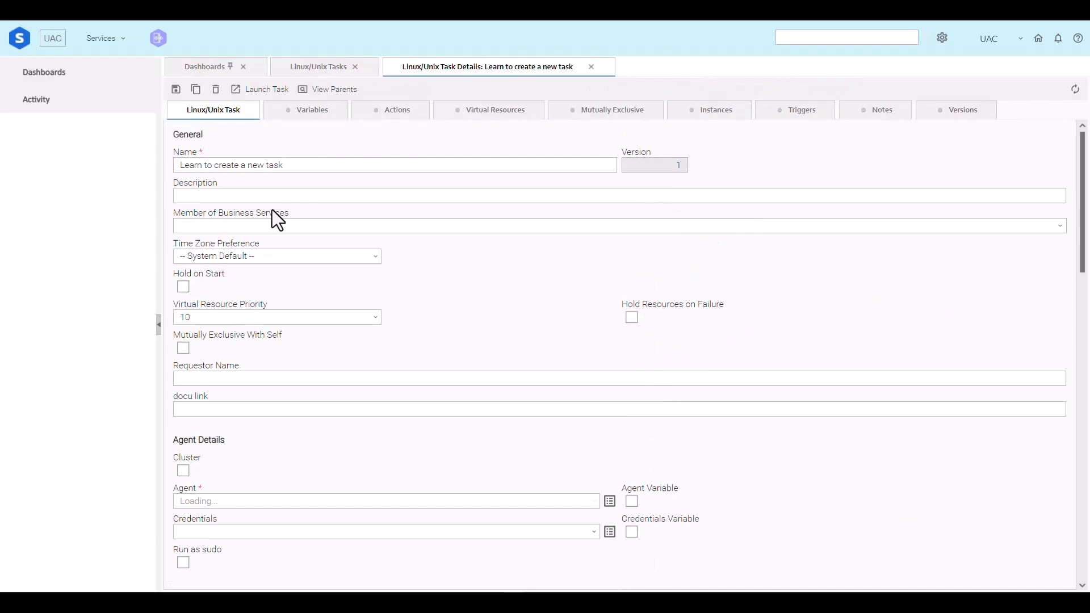
pyautogui.click(297, 191)
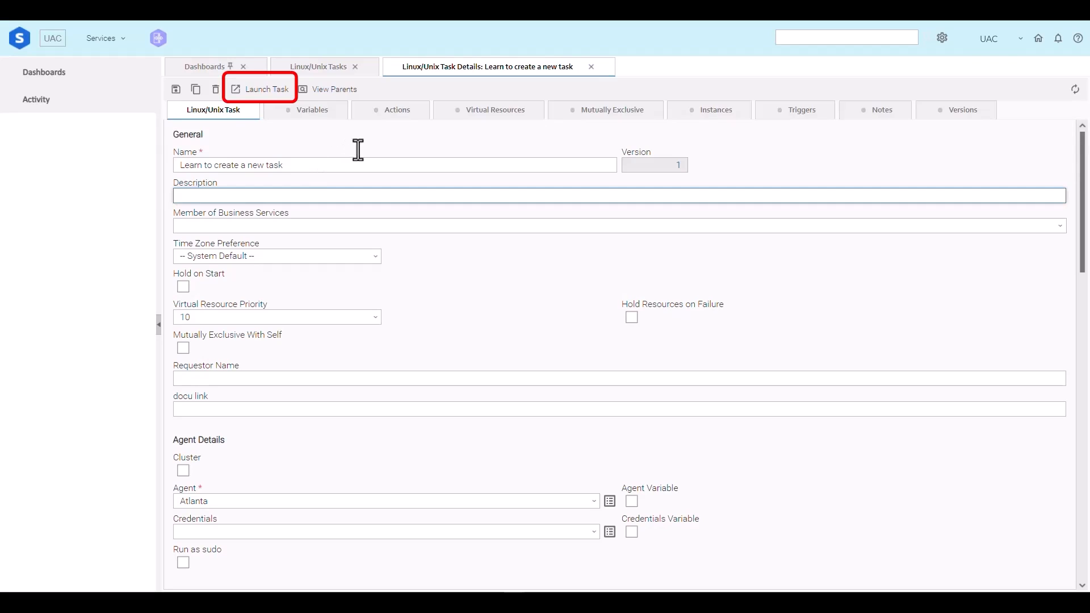
# Step: Launch the task and show its instances from the last 24 hours
pyautogui.click(251, 91)
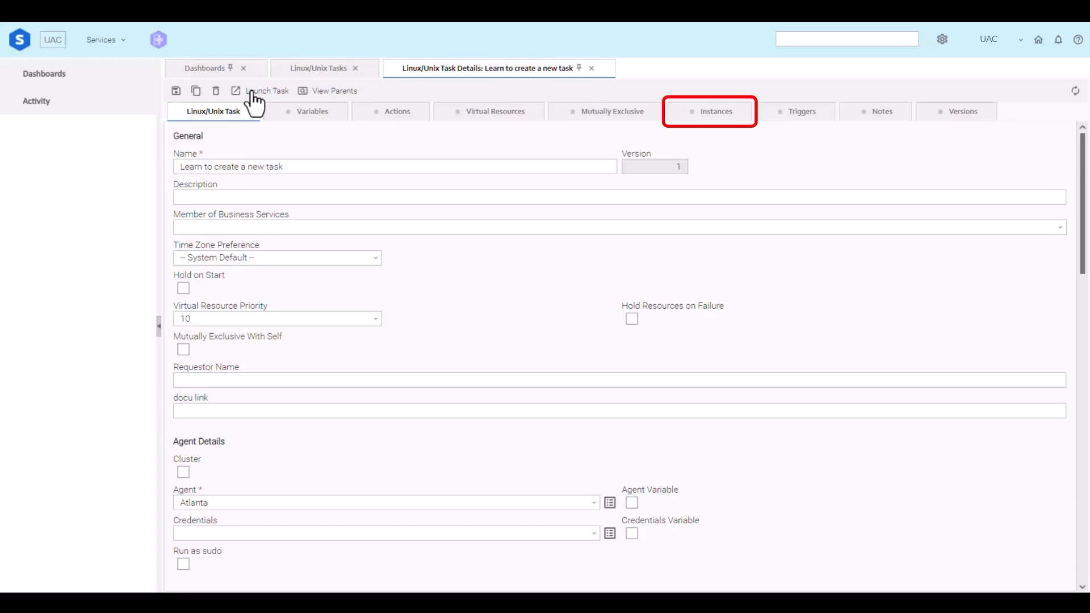
pyautogui.click(705, 120)
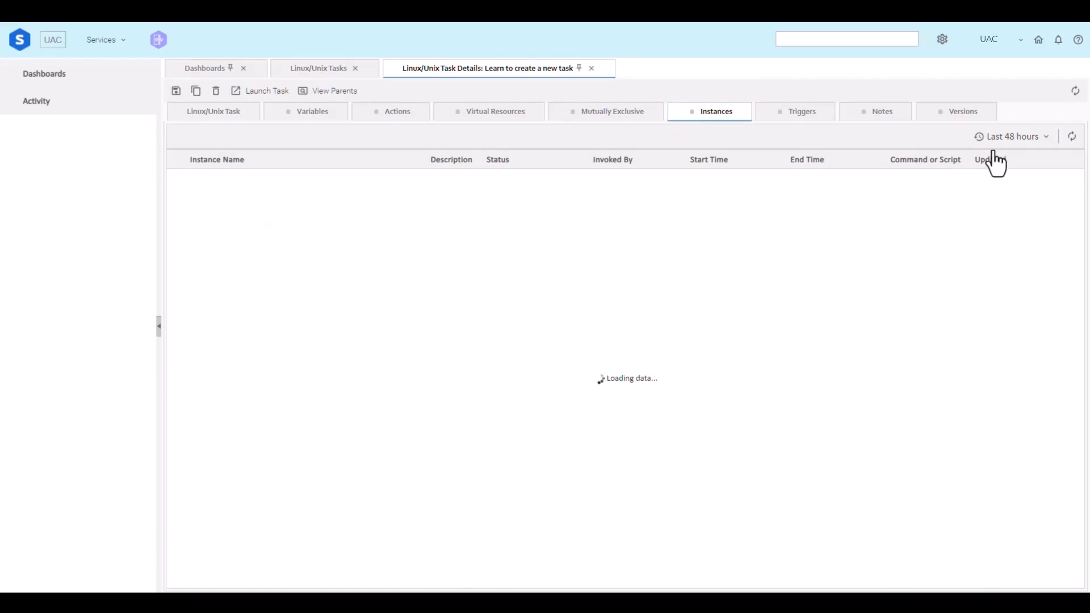
pyautogui.click(1014, 139)
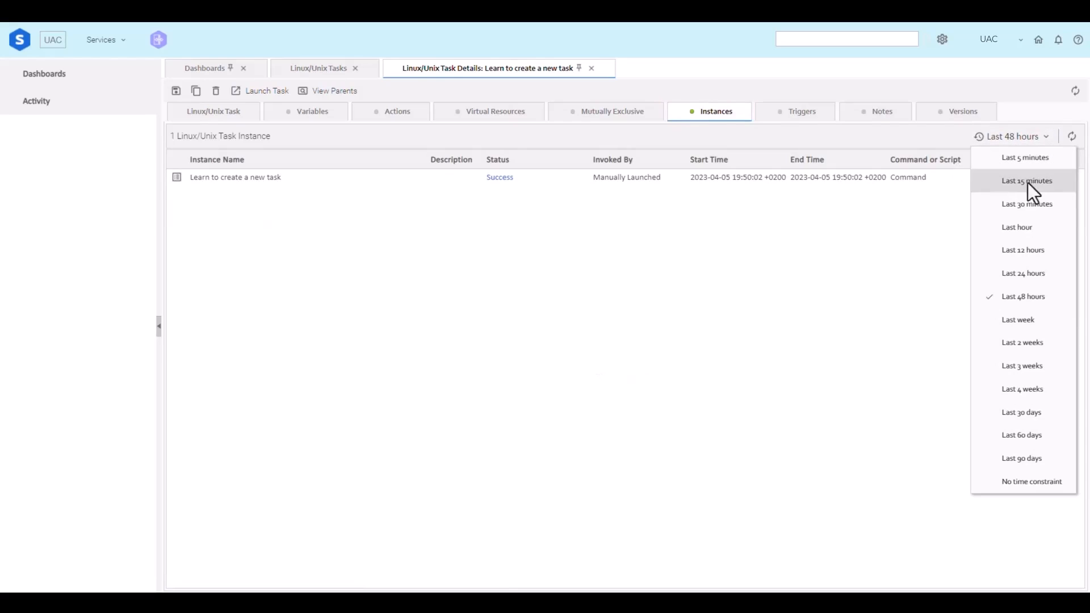
pyautogui.click(1023, 275)
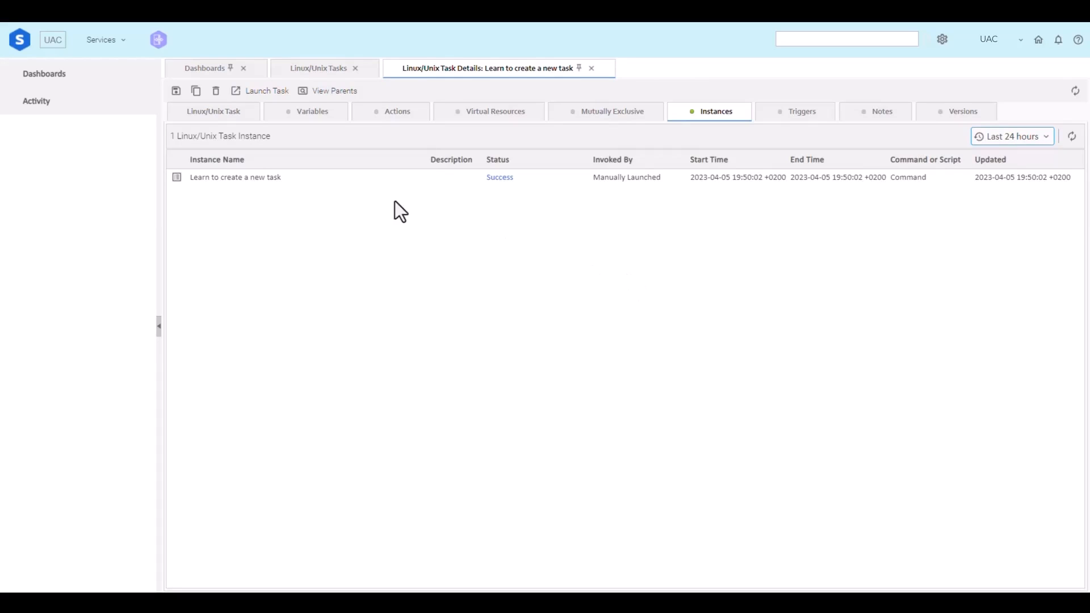
# Step: Open the details of the launched "Learn to create a new task" instance and enlarge them to full size
pyautogui.click(247, 179)
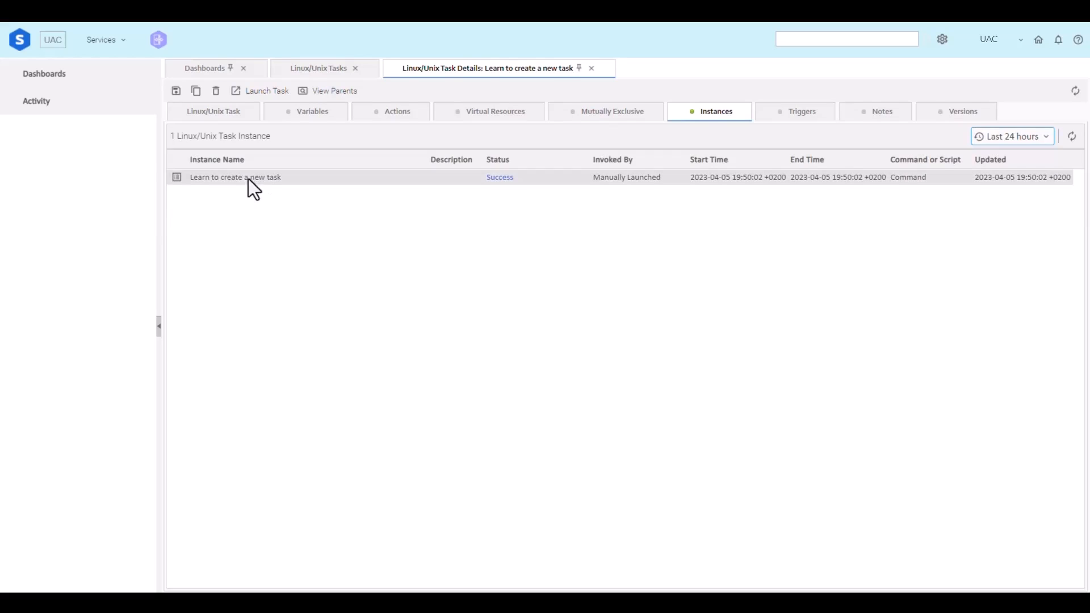
pyautogui.click(170, 176)
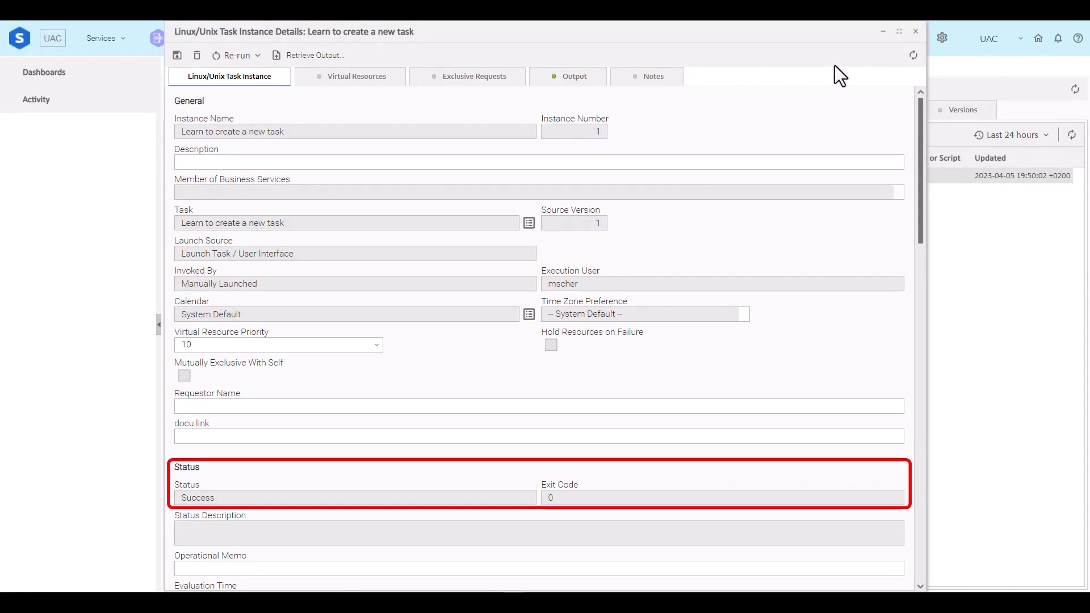
pyautogui.click(900, 32)
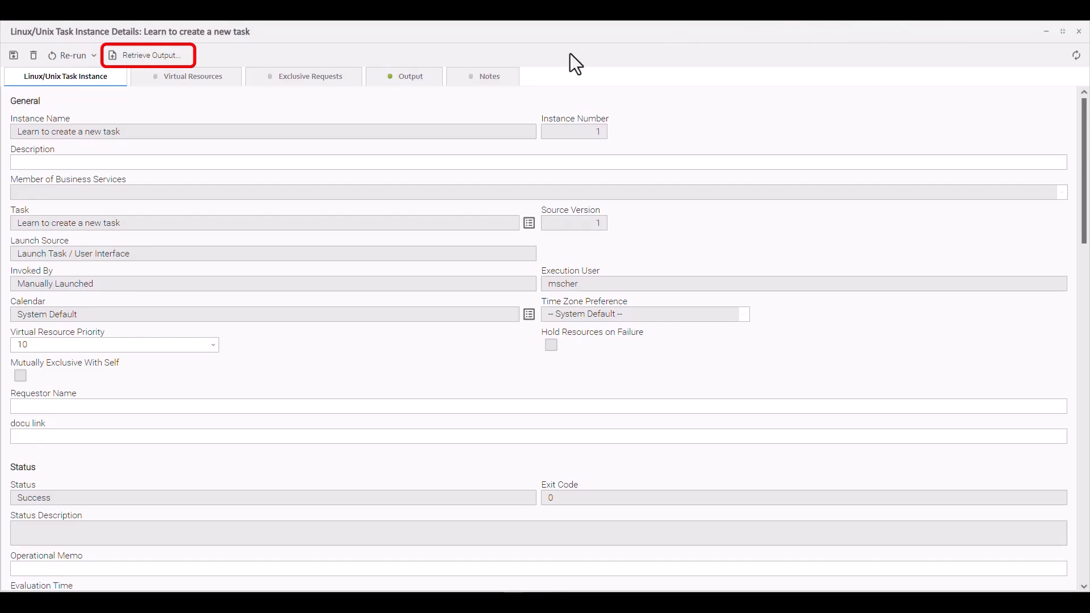
# Step: Retrieve the instance's standard output and standard error from line 1 for 1000 lines, and select the STDOUT entry
pyautogui.click(164, 59)
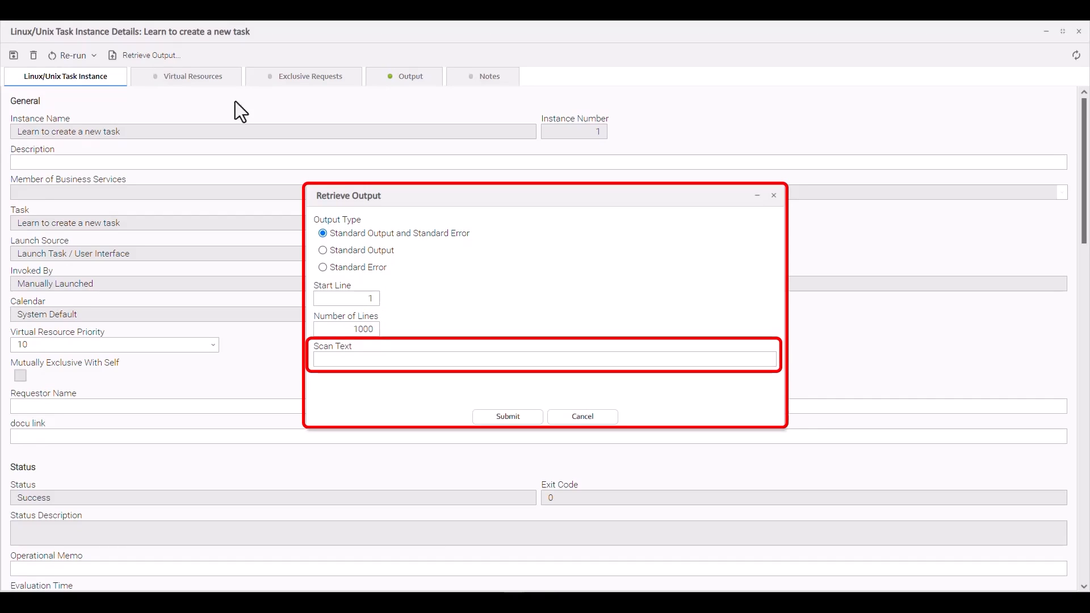
pyautogui.click(499, 420)
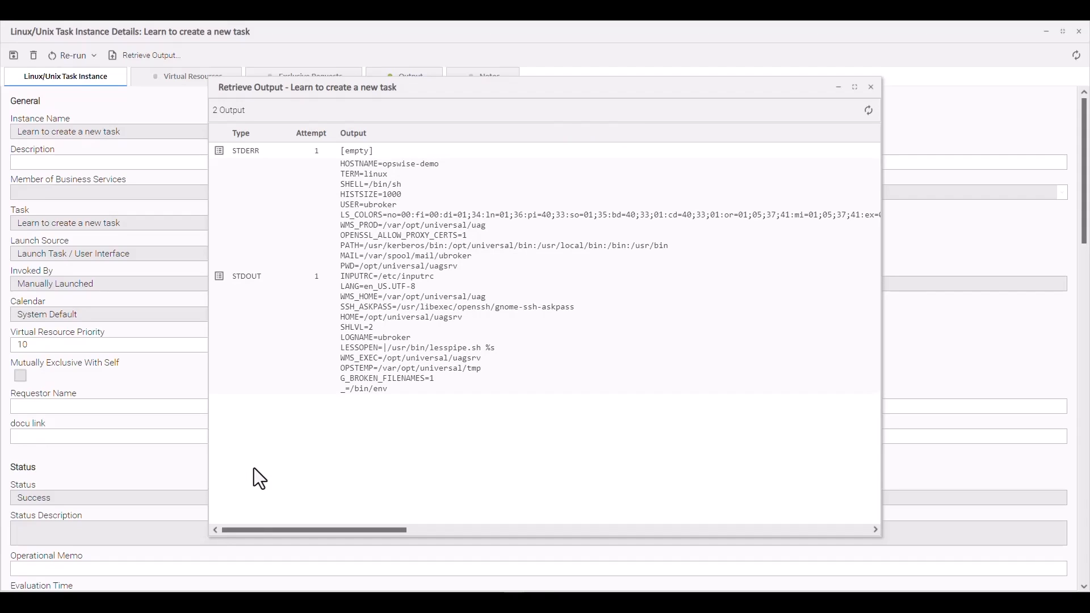
pyautogui.click(401, 243)
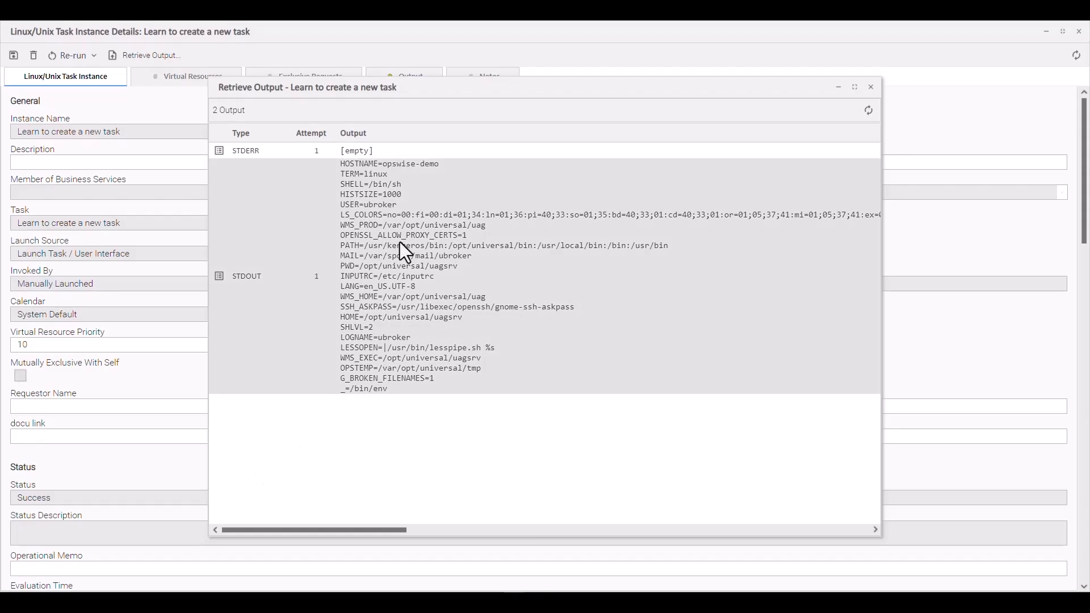
# Step: View the full details of the STDOUT entry, and close the output details and the retrieved output
pyautogui.doubleClick(405, 250)
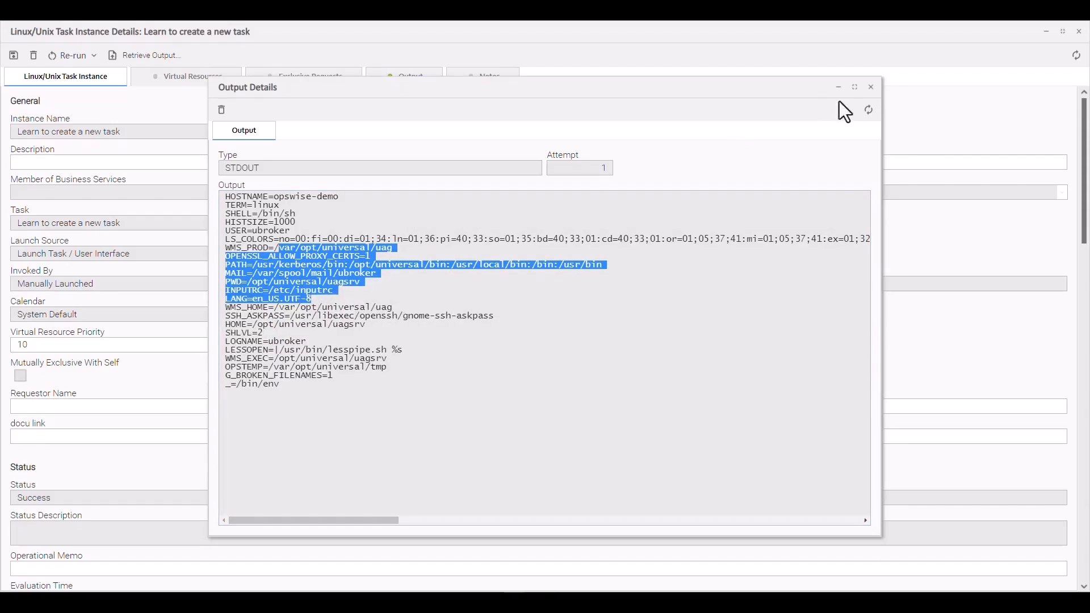
pyautogui.click(873, 91)
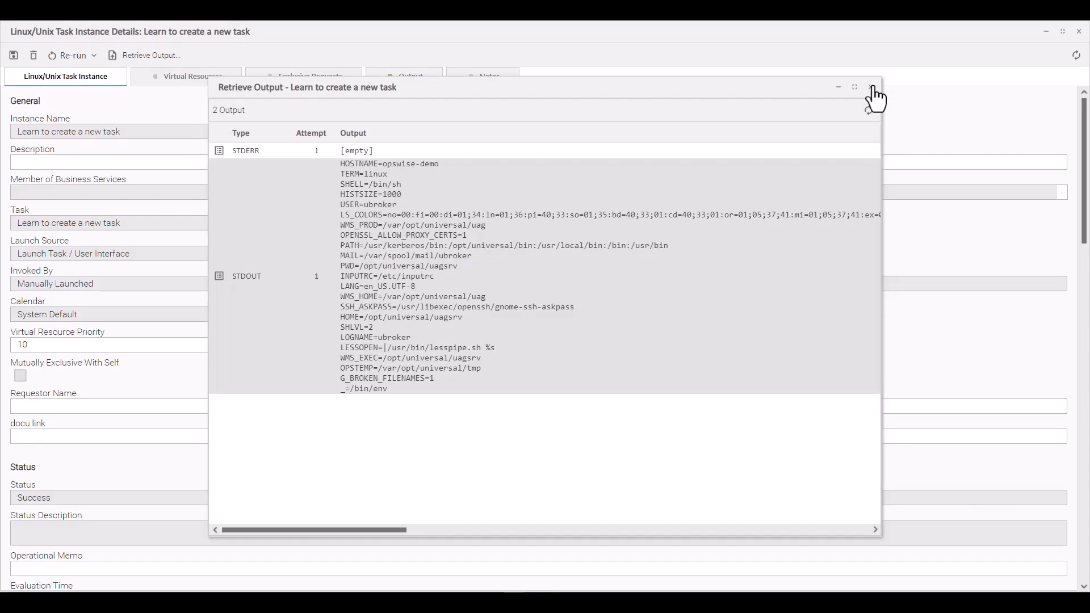
pyautogui.click(873, 89)
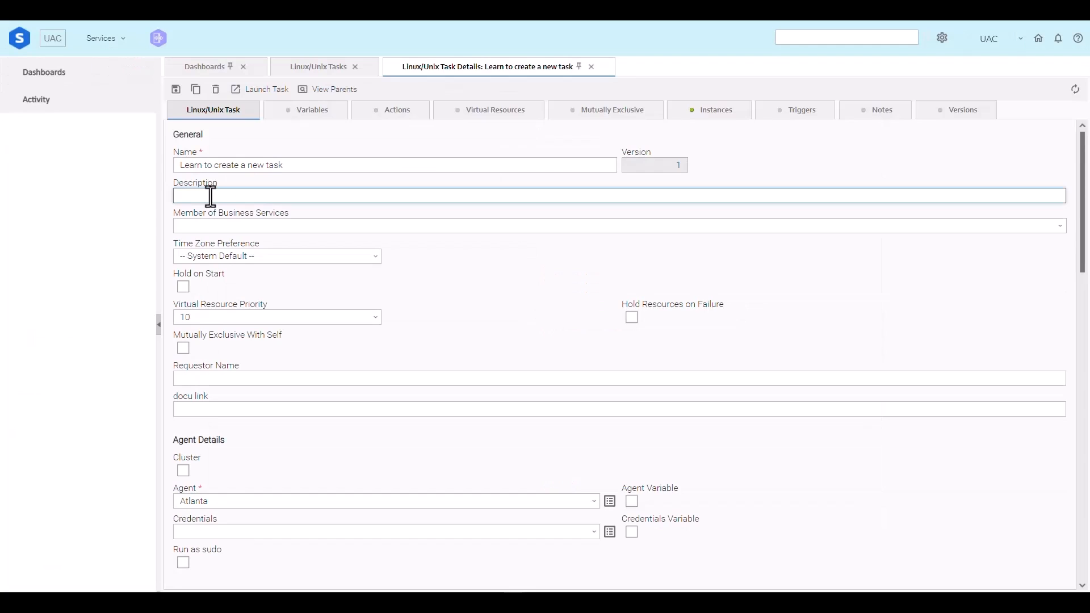
# Step: Set the description of the task "Learn to create a new task" to "This is a description" and save the task
pyautogui.click(212, 199)
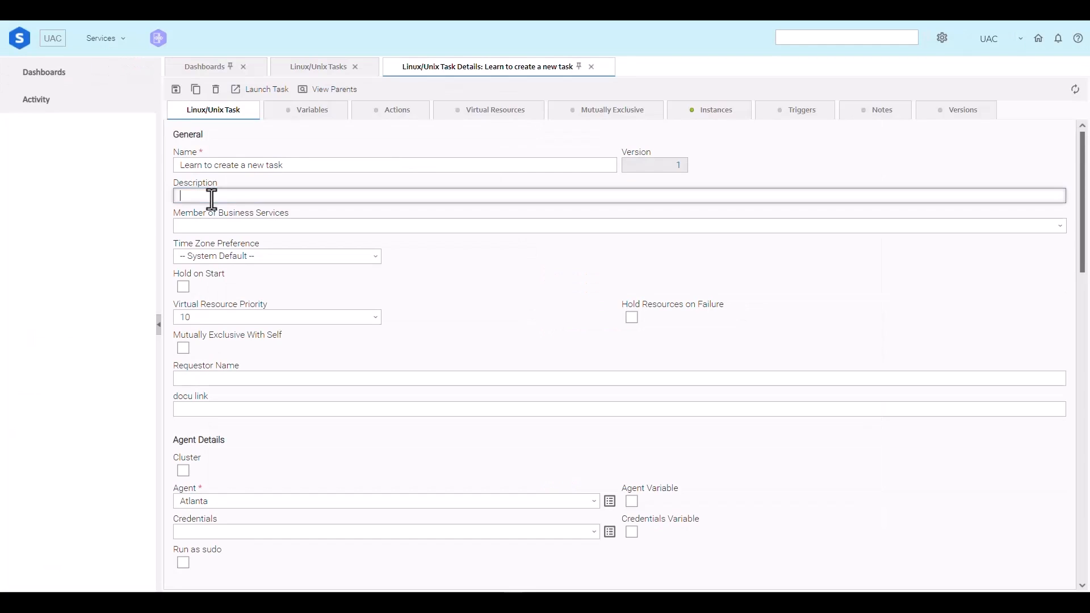
pyautogui.write('This is a description')
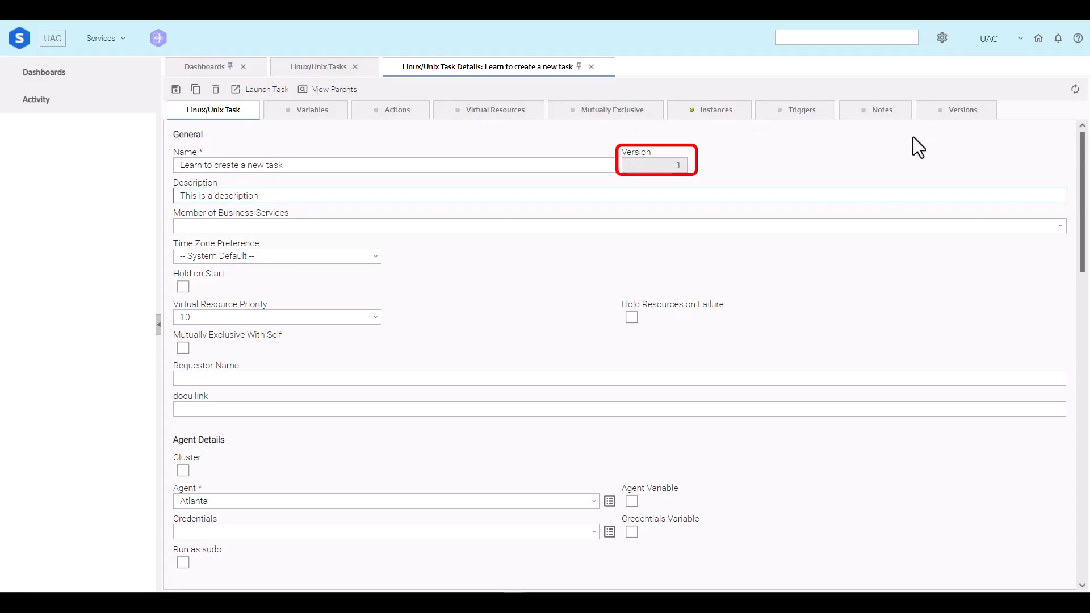
pyautogui.click(176, 89)
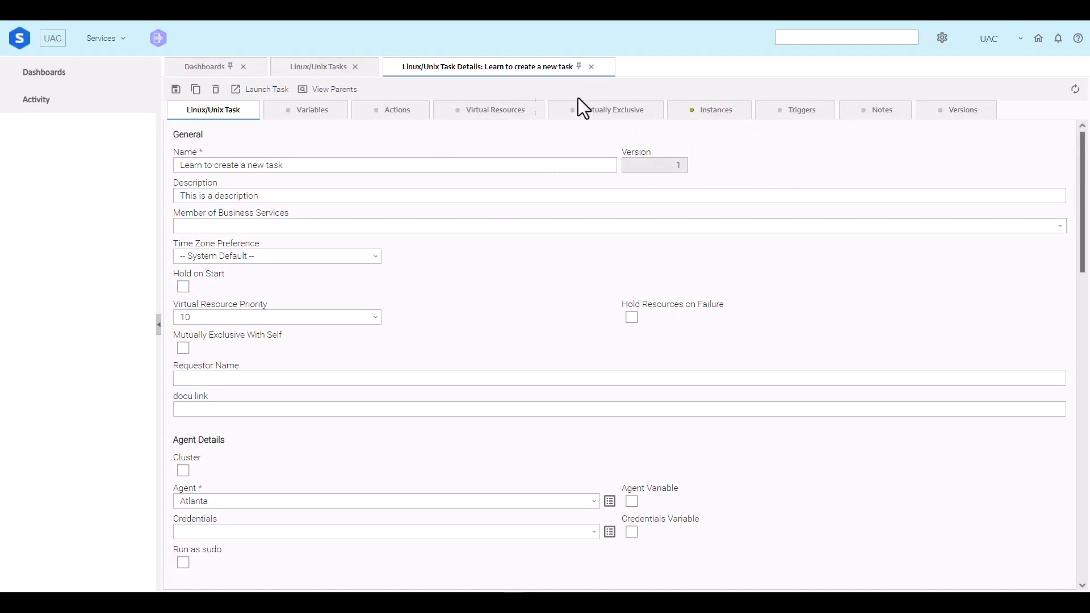
# Step: Restore version 1 of the task from its version history and return to the task's general details
pyautogui.click(959, 118)
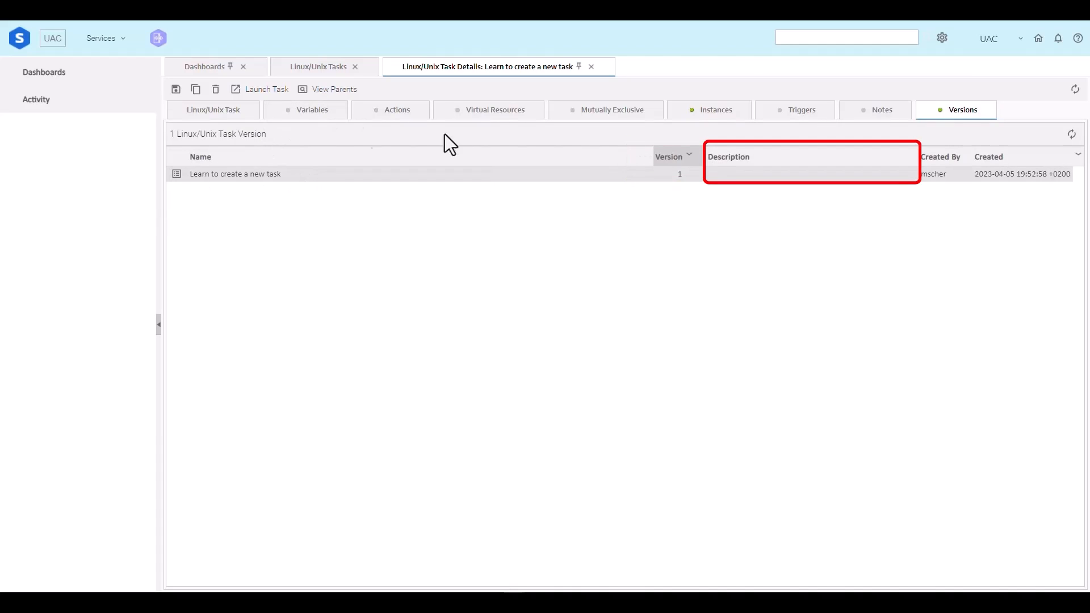
pyautogui.rightClick(216, 178)
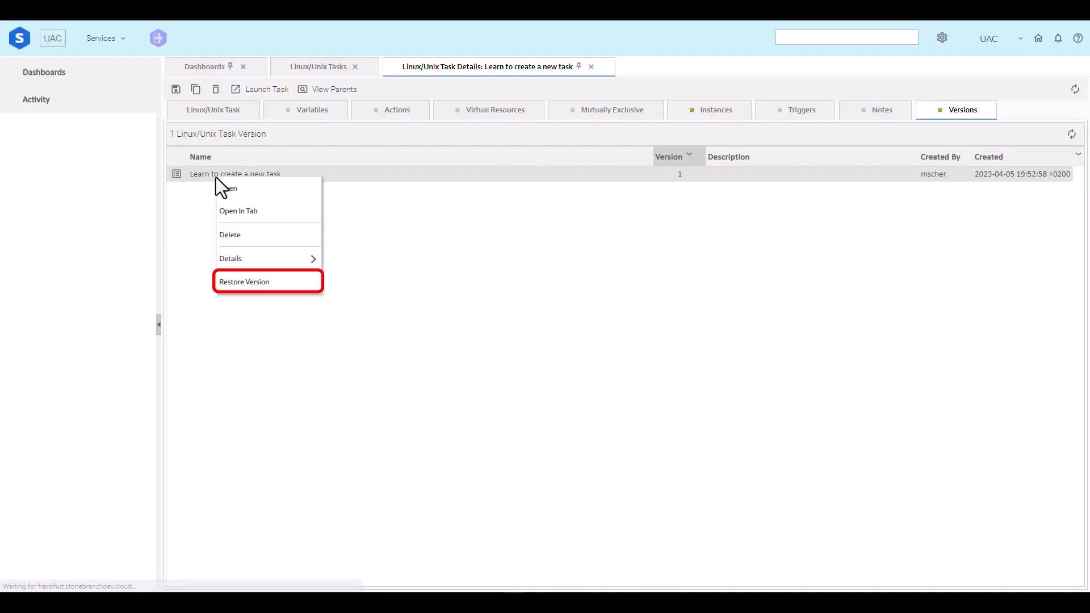
pyautogui.click(250, 282)
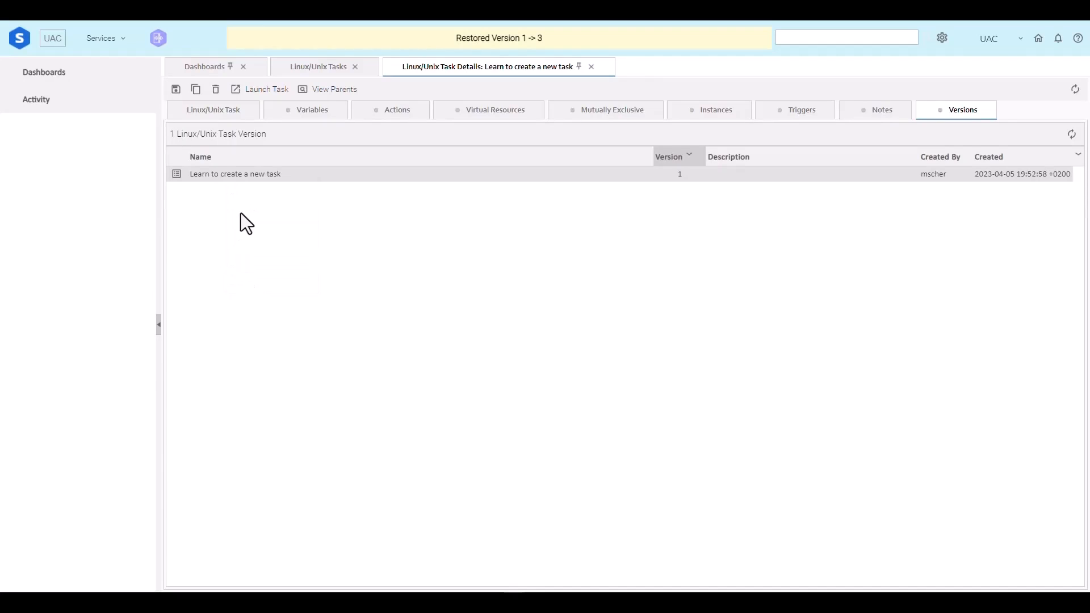
pyautogui.click(201, 117)
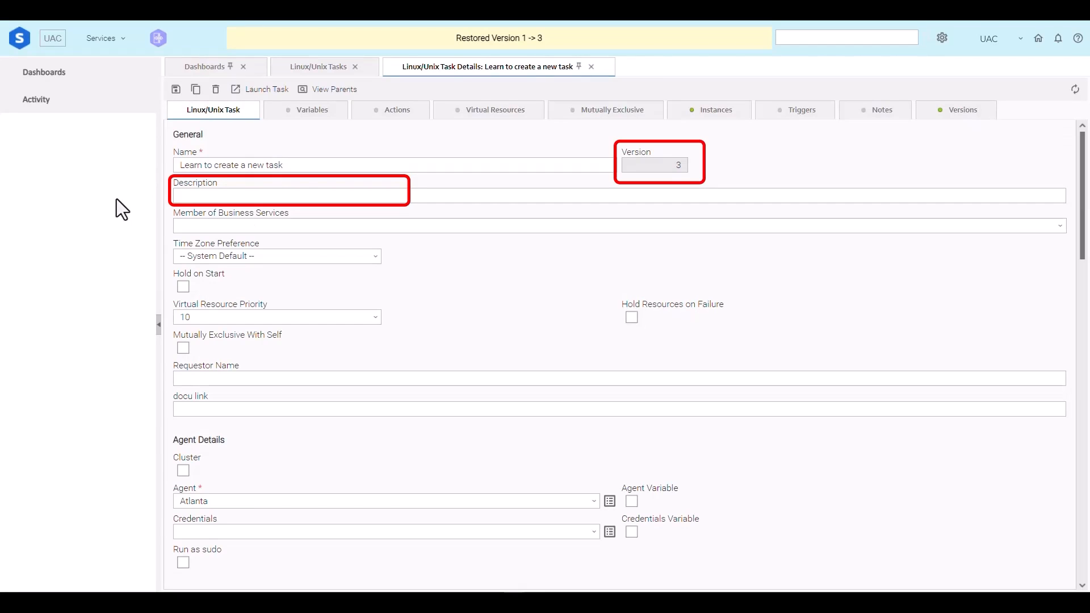